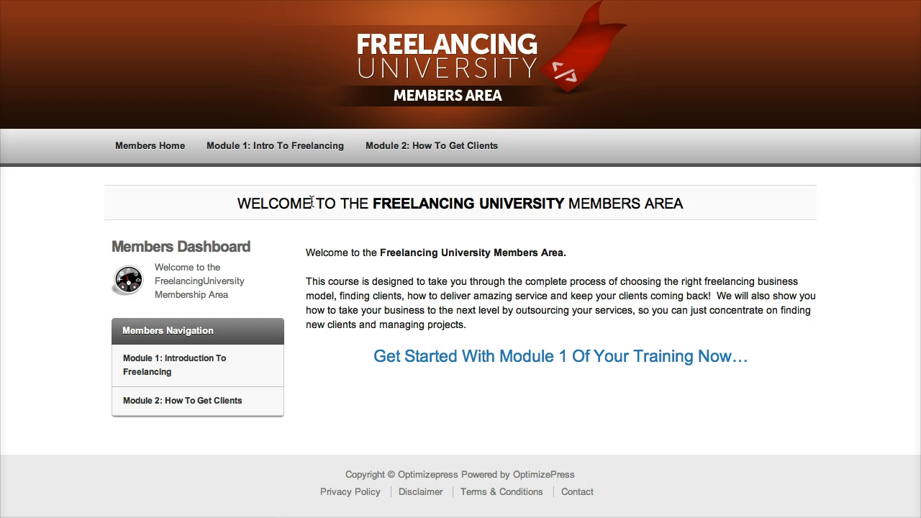
Step: Review the welcome bar on the live members homepage, and find the Membership Dashboard Welcome Bar setting in OptimizePress's Membership Options
left_click_drag(227, 201, 695, 204)
left_click(697, 203)
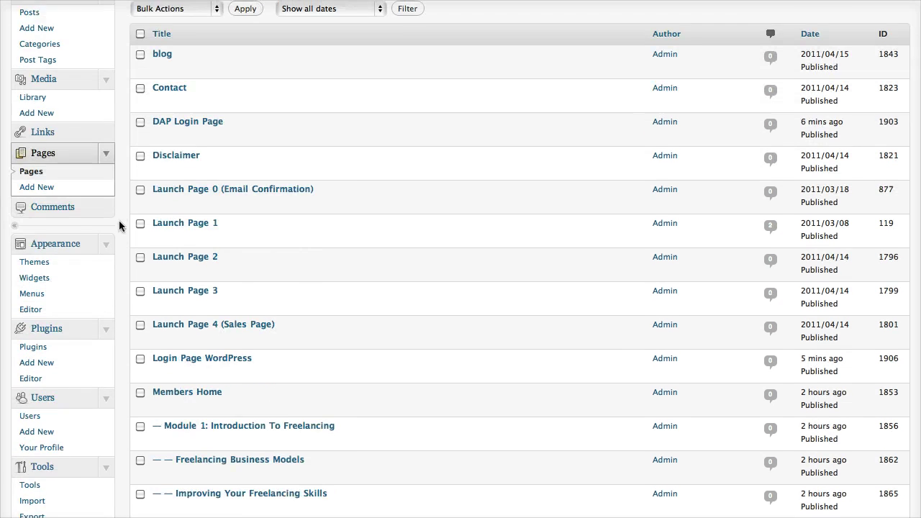
scroll(119, 237, "down", 10)
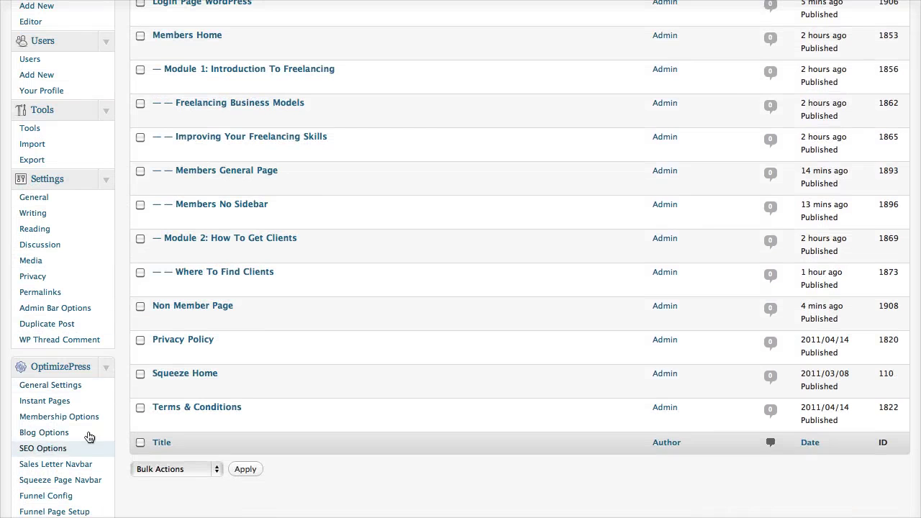
left_click(72, 417)
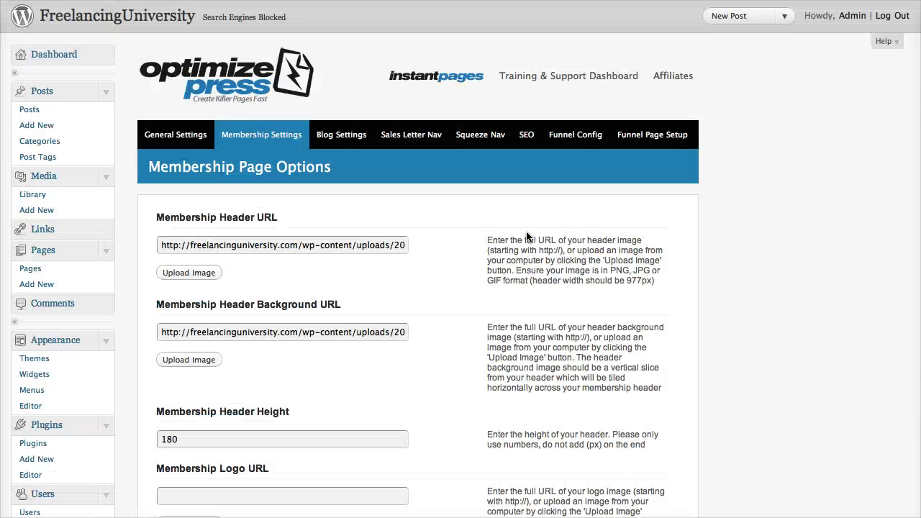
scroll(527, 236, "down", 10)
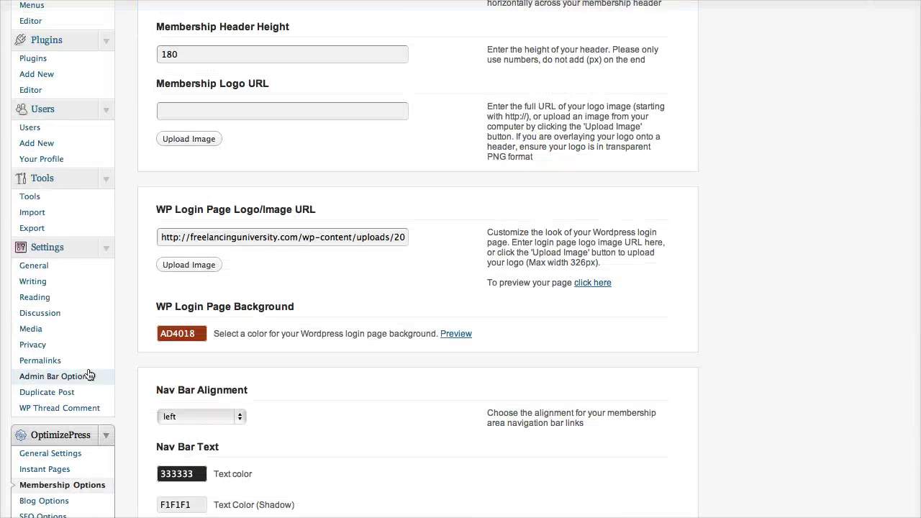
scroll(230, 420, "down", 10)
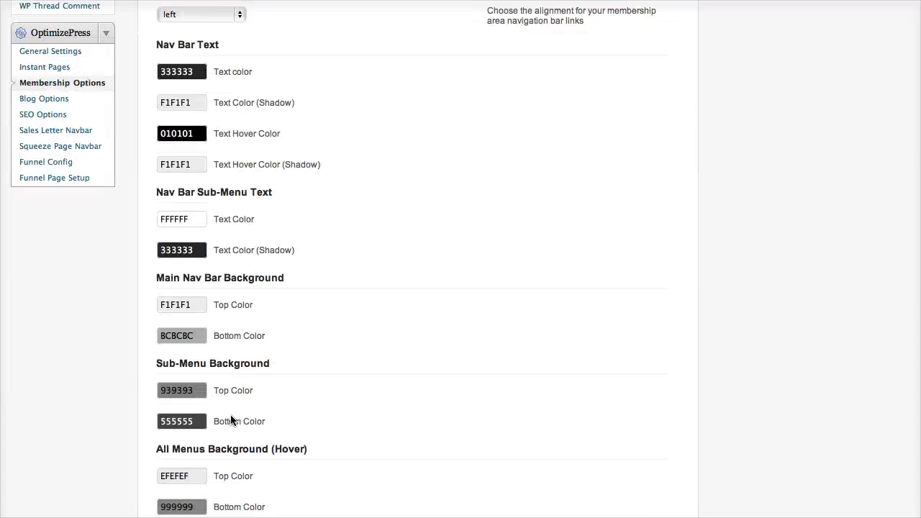
scroll(231, 416, "down", 10)
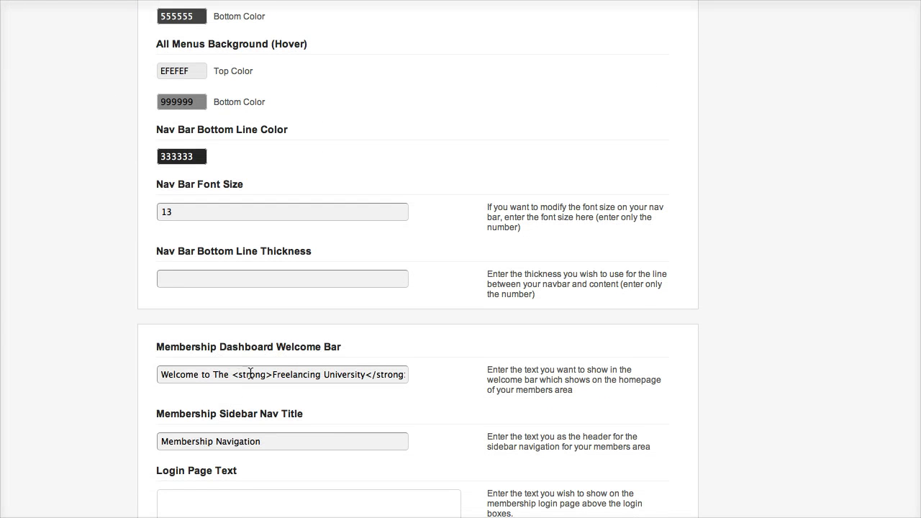
Step: Examine the strong tags around "Freelancing University" in the Membership Dashboard Welcome Bar text
left_click_drag(234, 374, 270, 374)
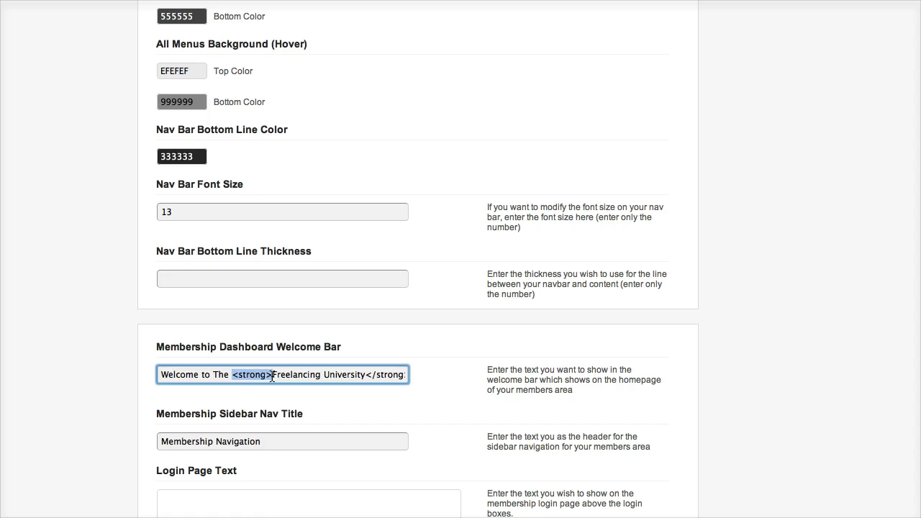
left_click_drag(366, 375, 408, 374)
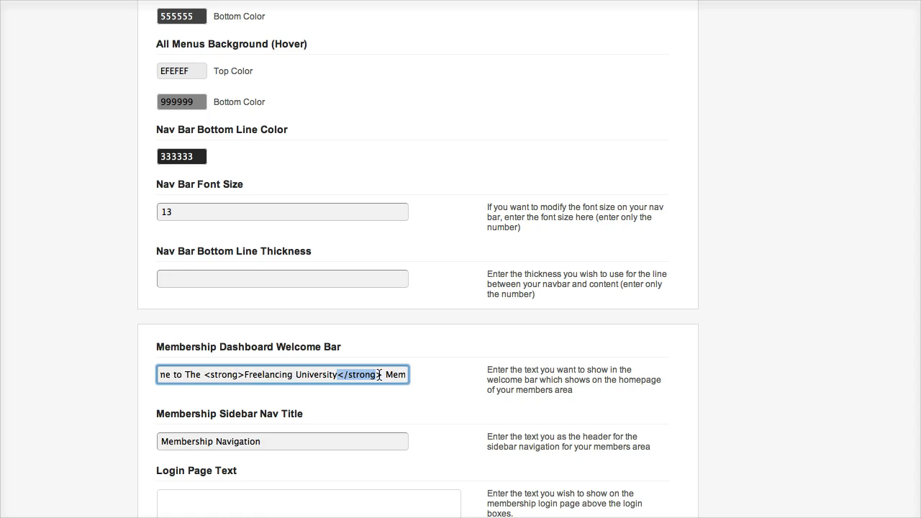
left_click(276, 374)
left_click_drag(247, 374, 338, 374)
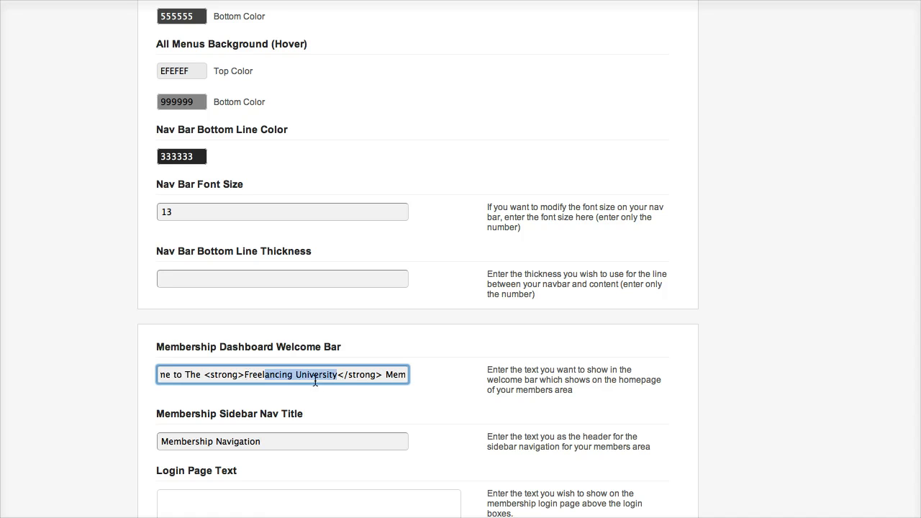
left_click(338, 374)
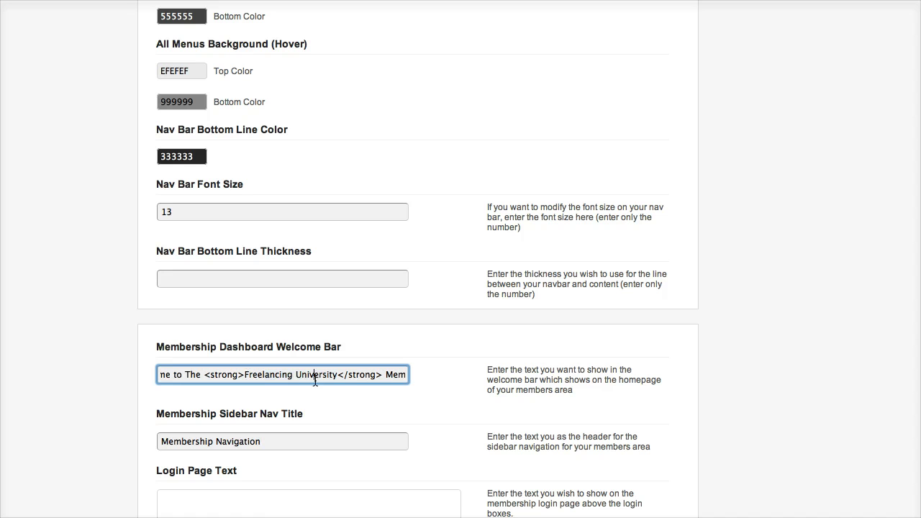
Step: Open the Members Home page for editing and go to its Membership General Options
left_click(76, 1)
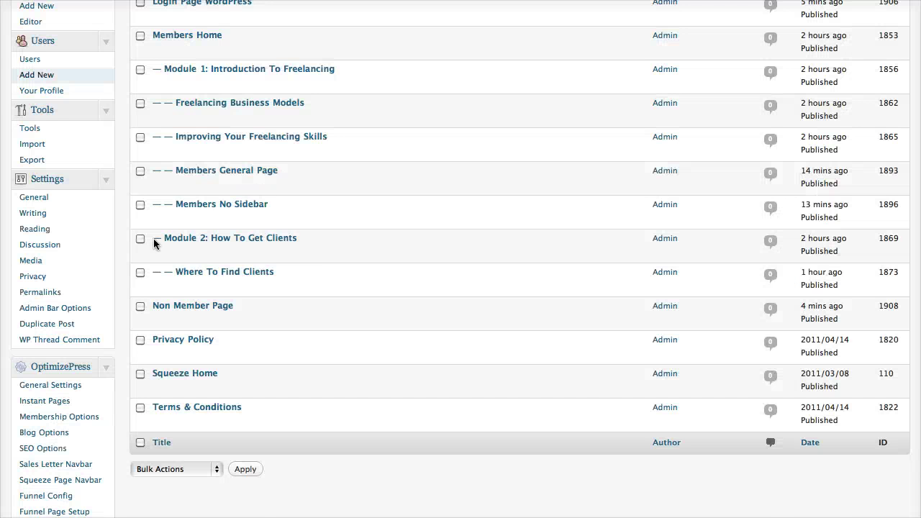
scroll(153, 238, "up", 3)
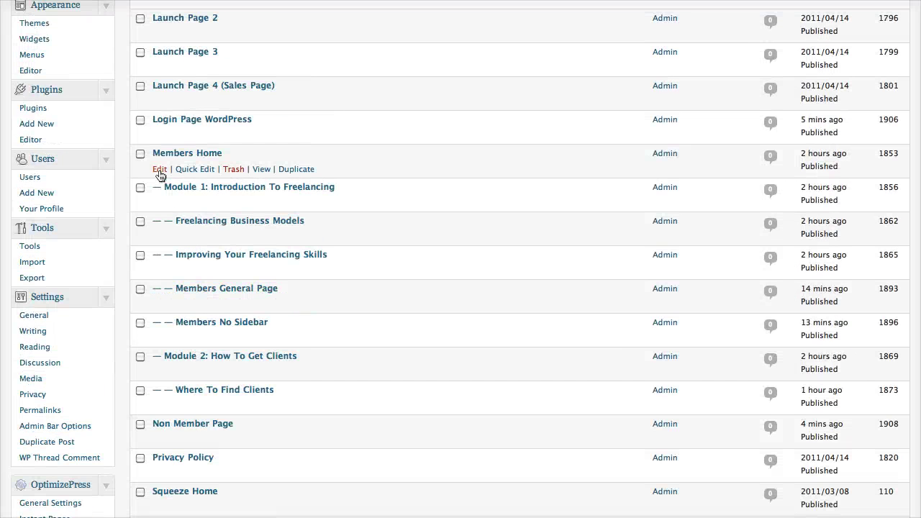
left_click(159, 176)
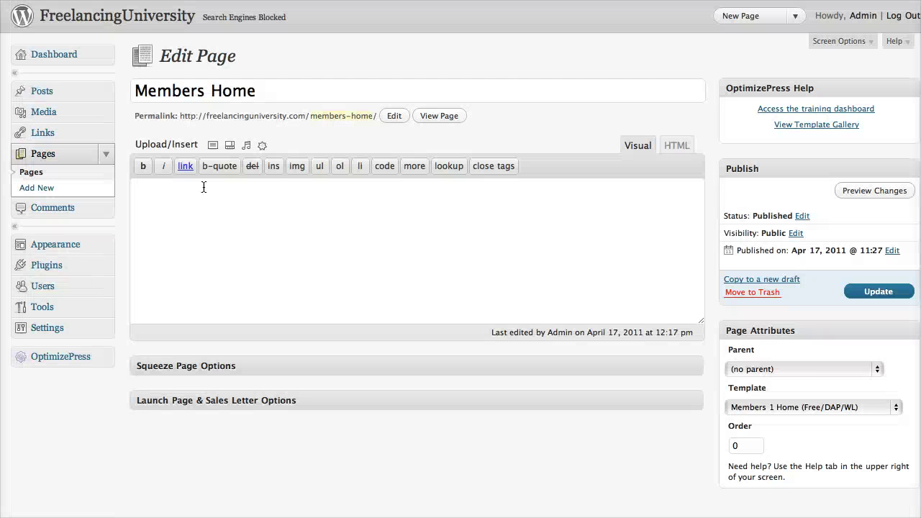
scroll(461, 288, "down", 10)
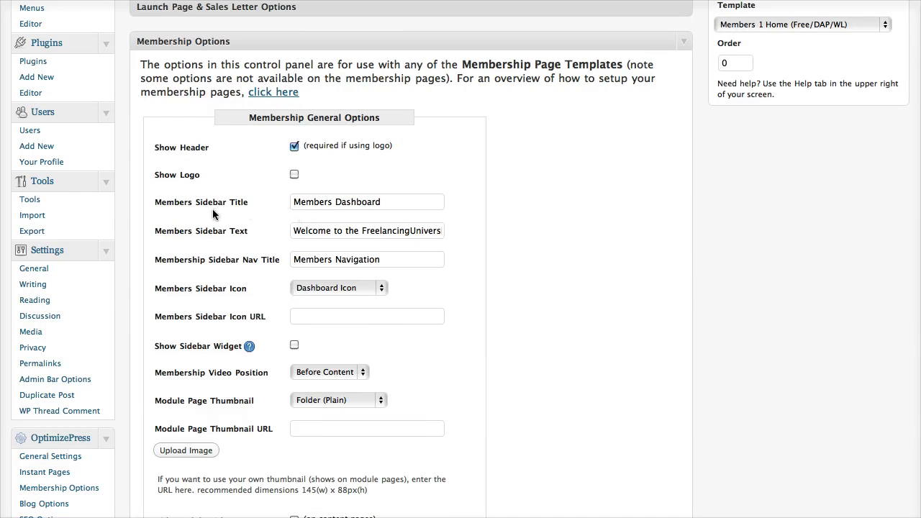
Step: Review the Members Home sidebar title, sidebar nav title, sidebar icon choices and custom icon URL field, keeping Dashboard Icon
left_click_drag(388, 203, 293, 205)
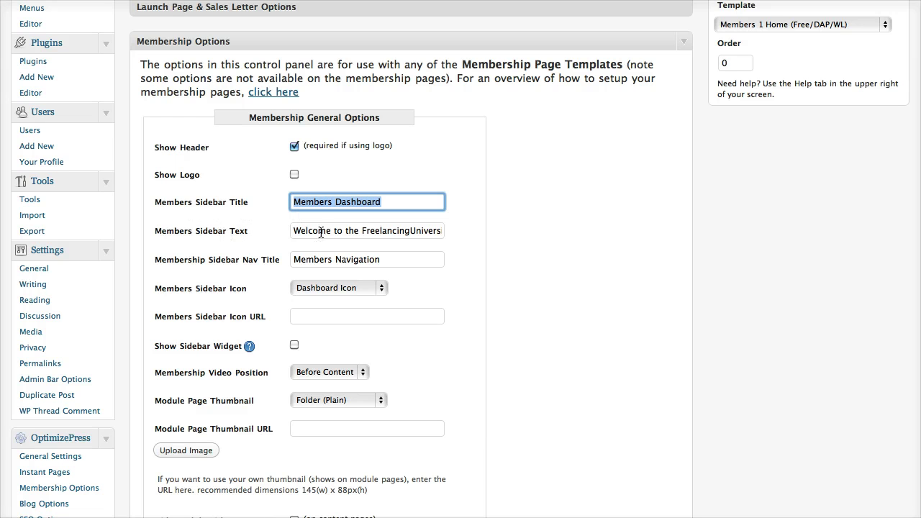
left_click_drag(448, 260, 285, 262)
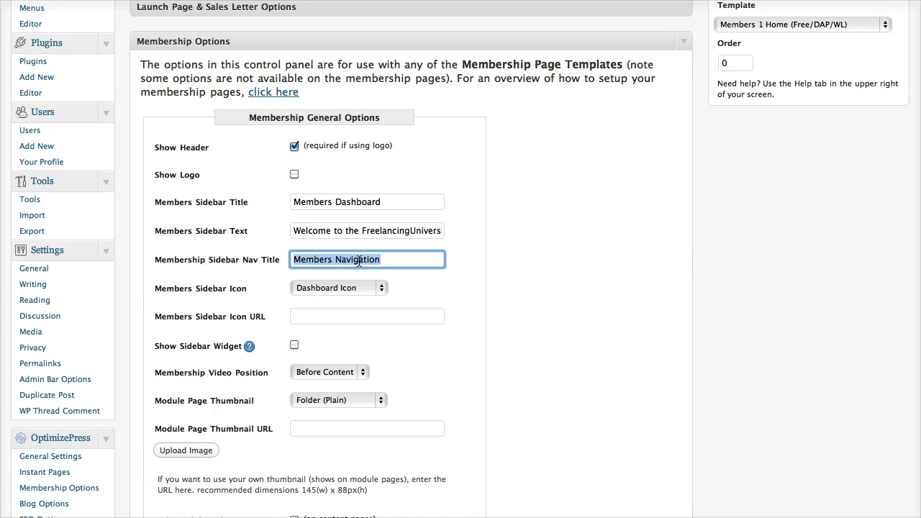
left_click(372, 291)
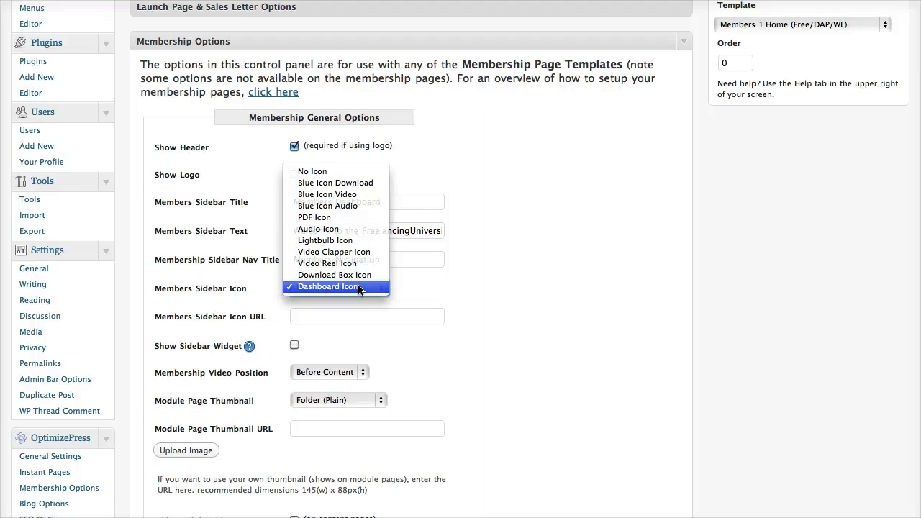
left_click(360, 288)
left_click(326, 318)
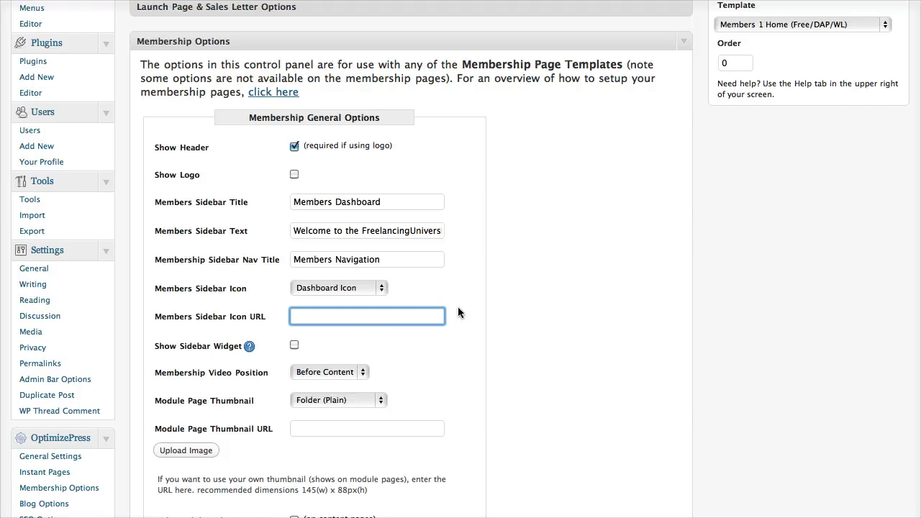
Step: Review the Show Sidebar Widget option and the Membership Video Position choices on Members Home, keeping Before Content
scroll(425, 312, "down", 1)
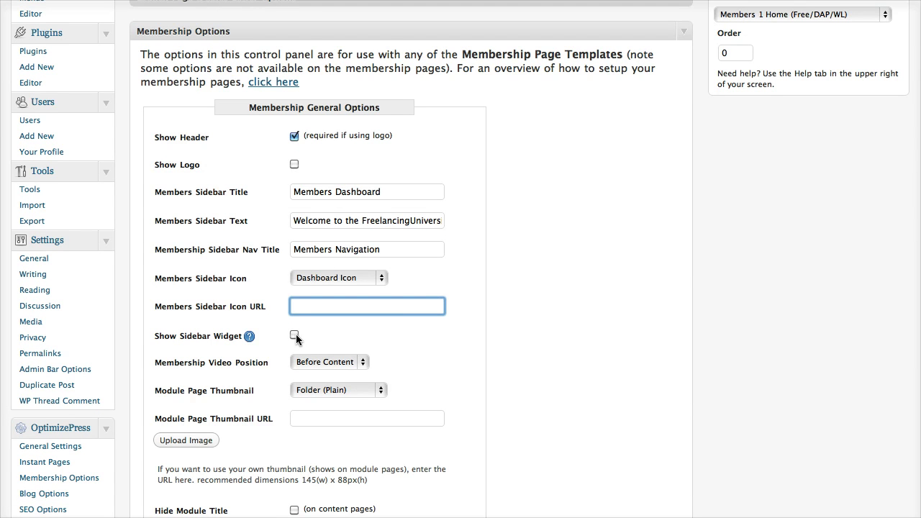
scroll(365, 321, "down", 3)
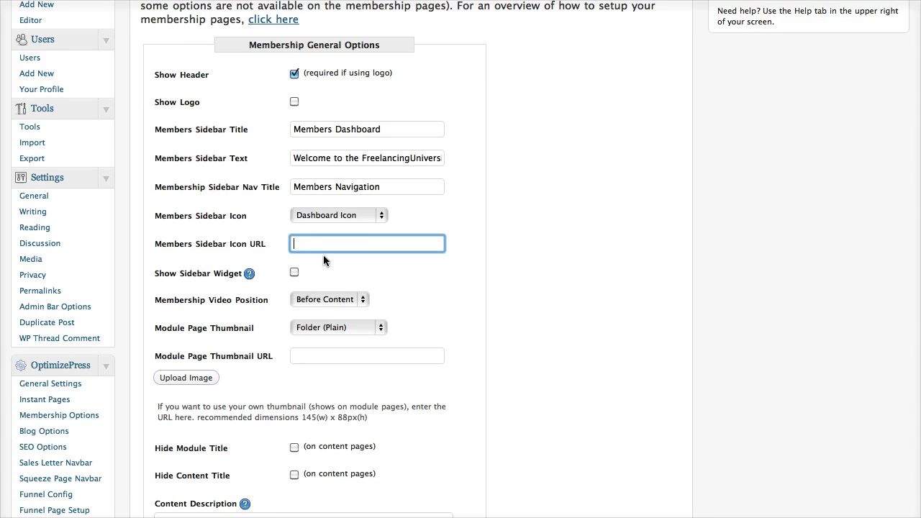
scroll(334, 299, "up", 1)
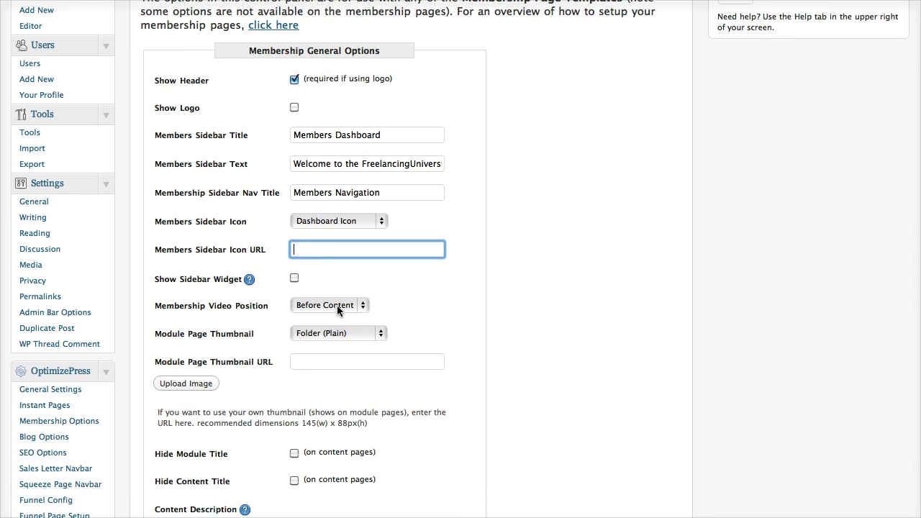
left_click(321, 305)
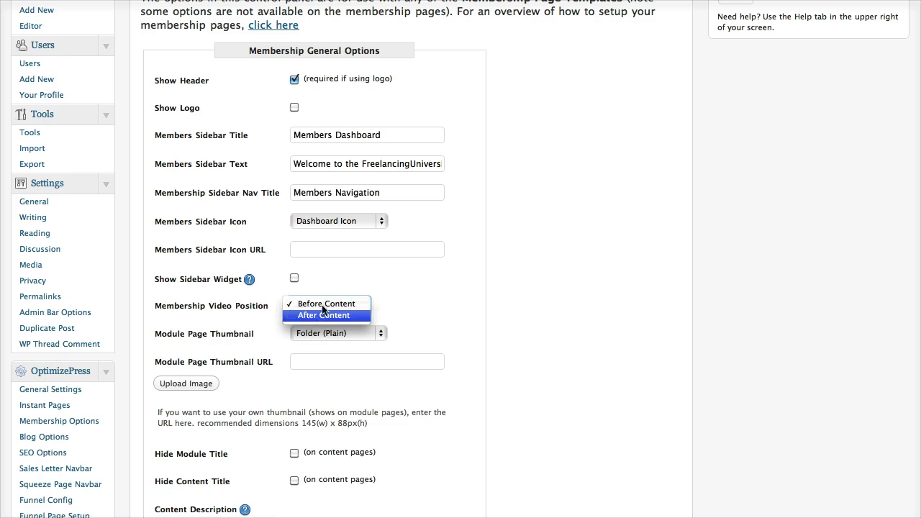
left_click(322, 303)
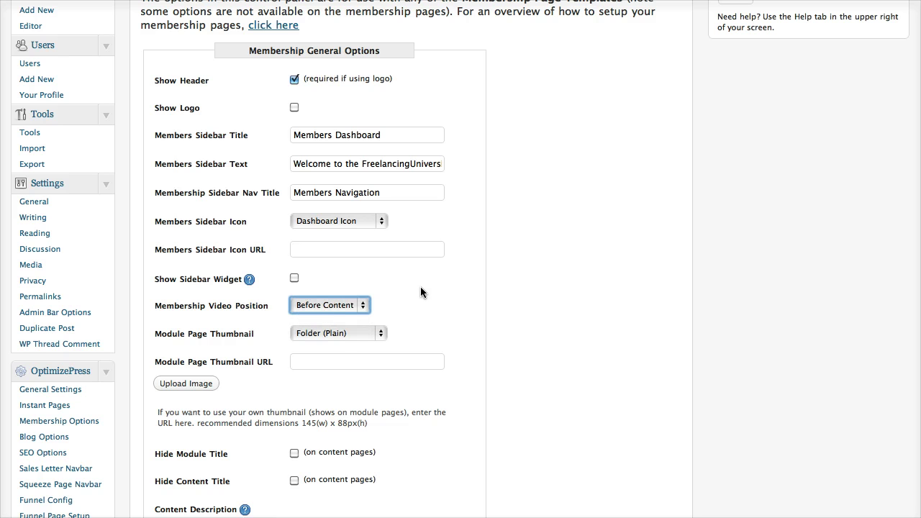
scroll(421, 290, "down", 2)
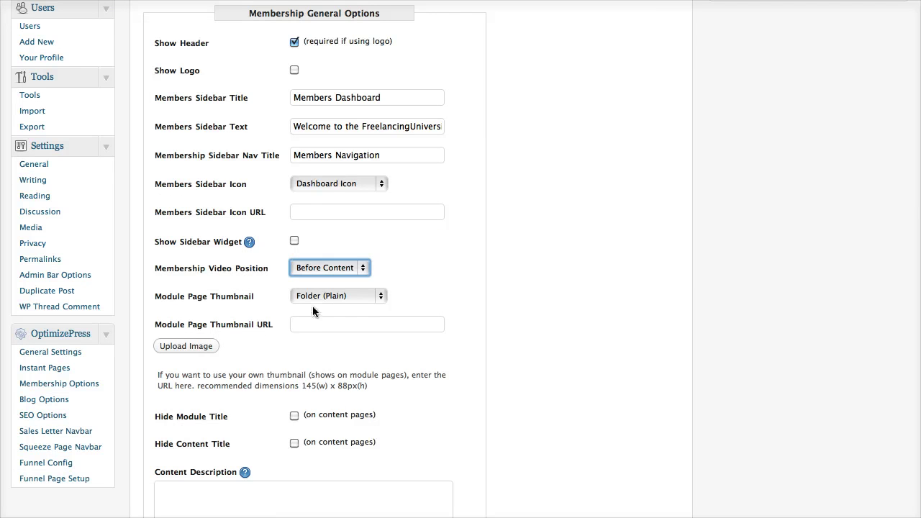
Step: Open the Freelancing Business Models page for editing and go to its Membership General Options
scroll(312, 306, "up", 10)
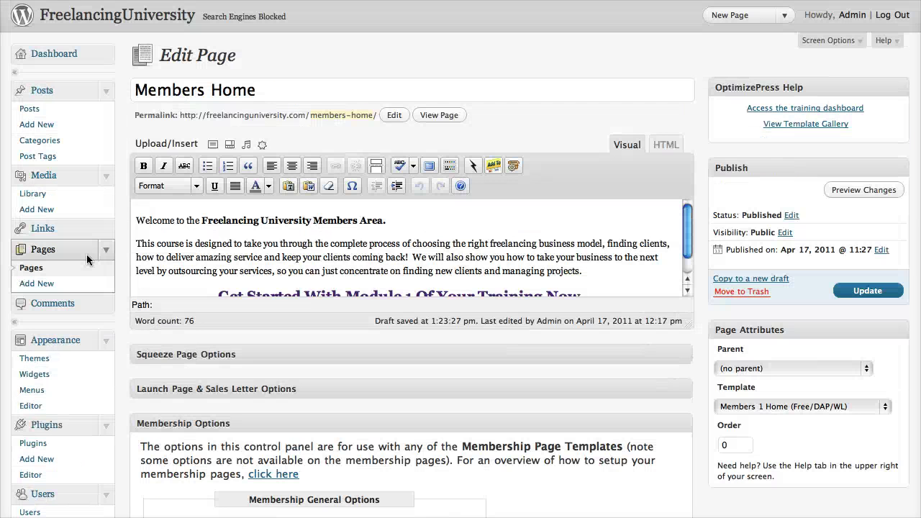
left_click(31, 267)
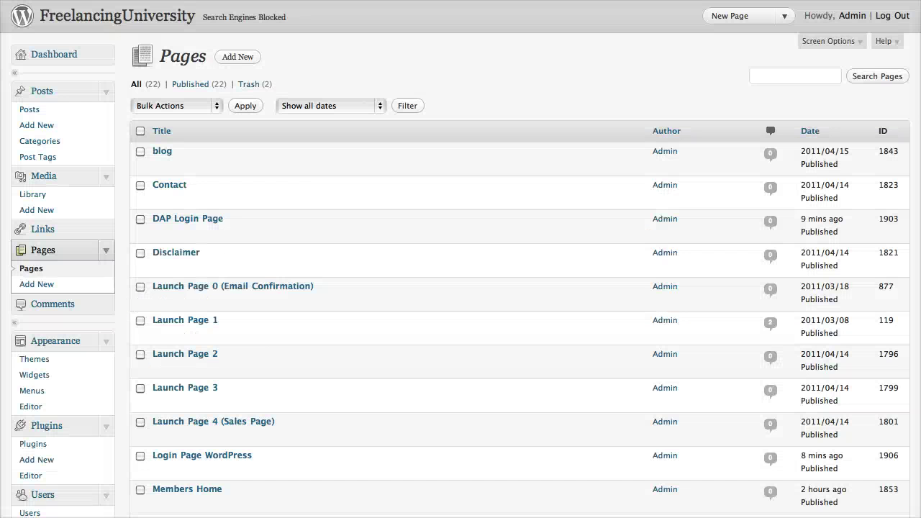
scroll(236, 178, "down", 5)
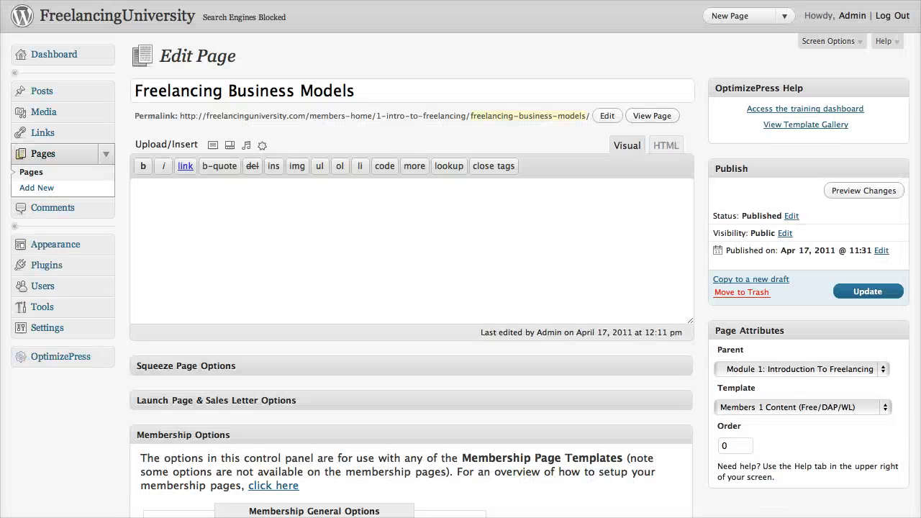
scroll(582, 171, "down", 10)
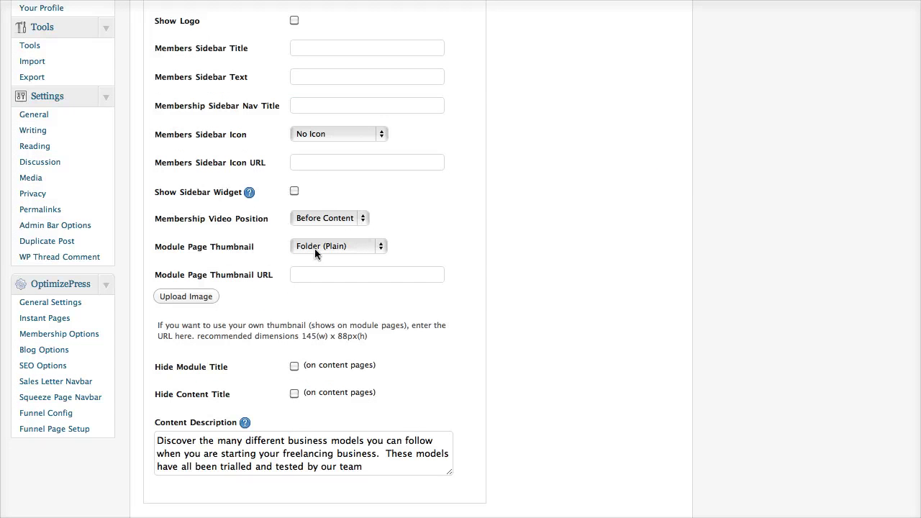
Step: Set the Module Page Thumbnail of Freelancing Business Models to Folder (Documents), and view the custom thumbnail URL field
left_click(346, 248)
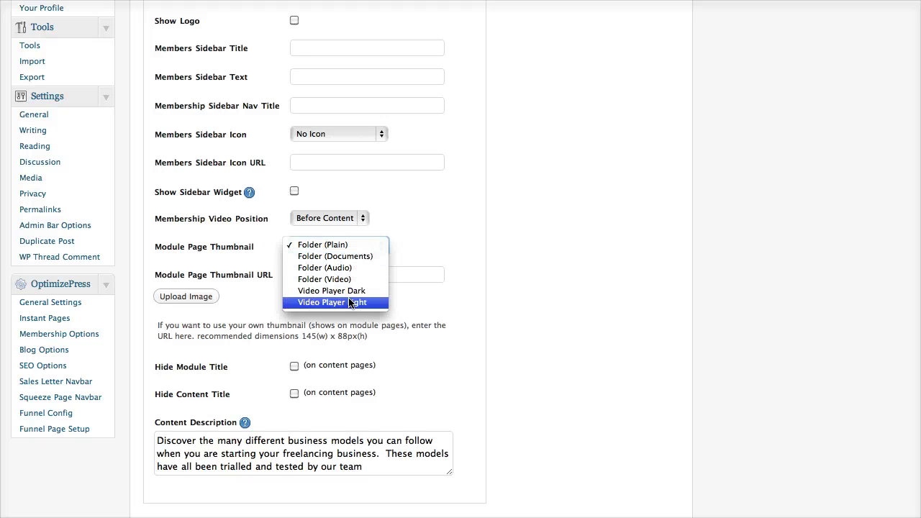
left_click(351, 261)
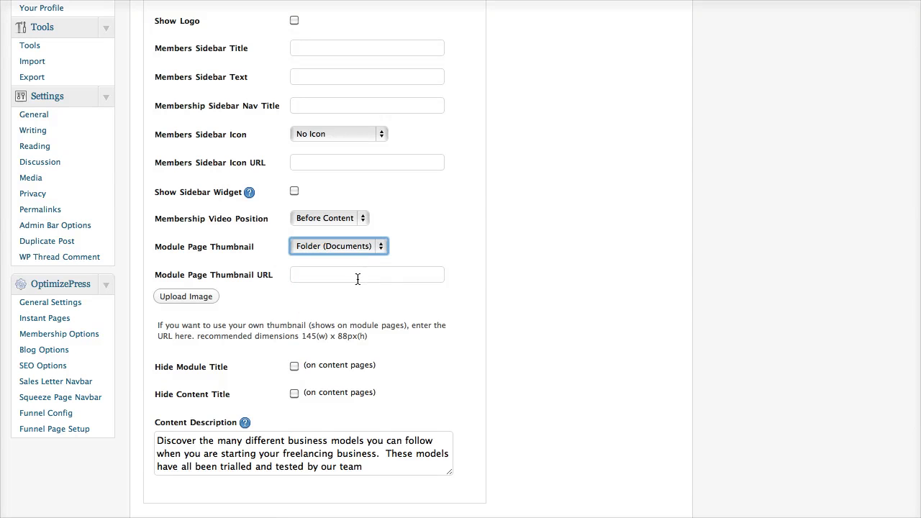
left_click(321, 279)
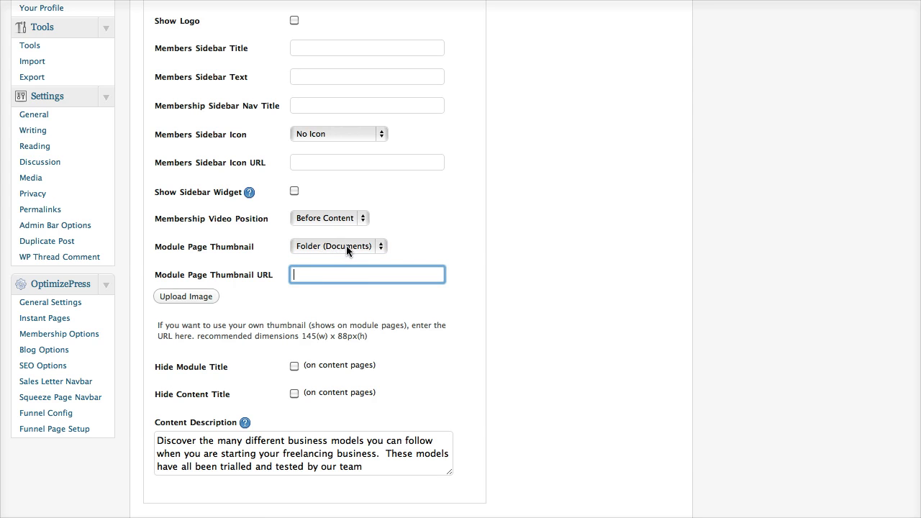
scroll(345, 248, "up", 3)
scroll(344, 259, "down", 5)
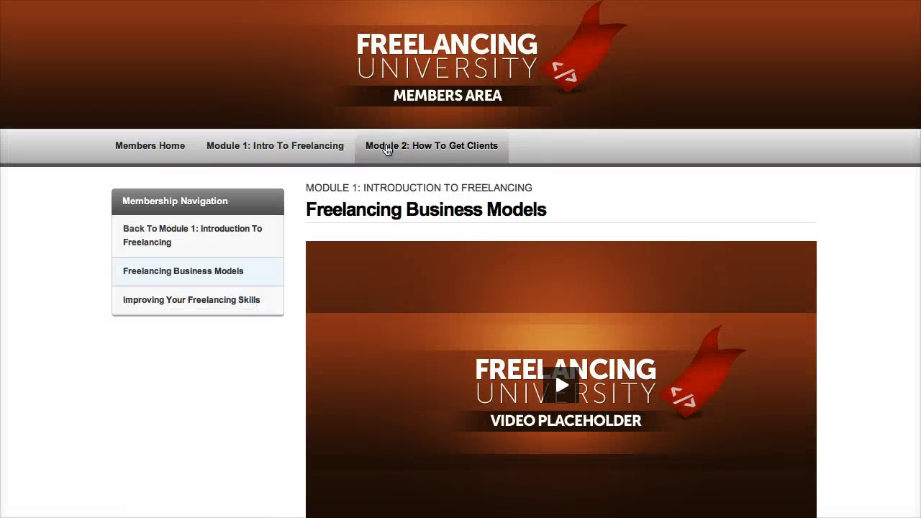
Step: Examine the module and content titles on the live Freelancing Business Models page, and the Content Description text in its options
left_click_drag(314, 188, 540, 190)
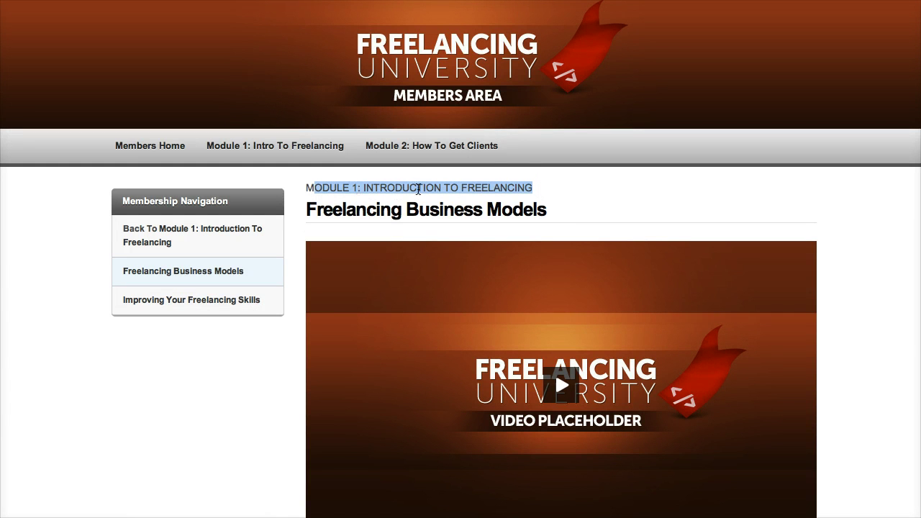
left_click(577, 215)
left_click_drag(576, 214, 300, 214)
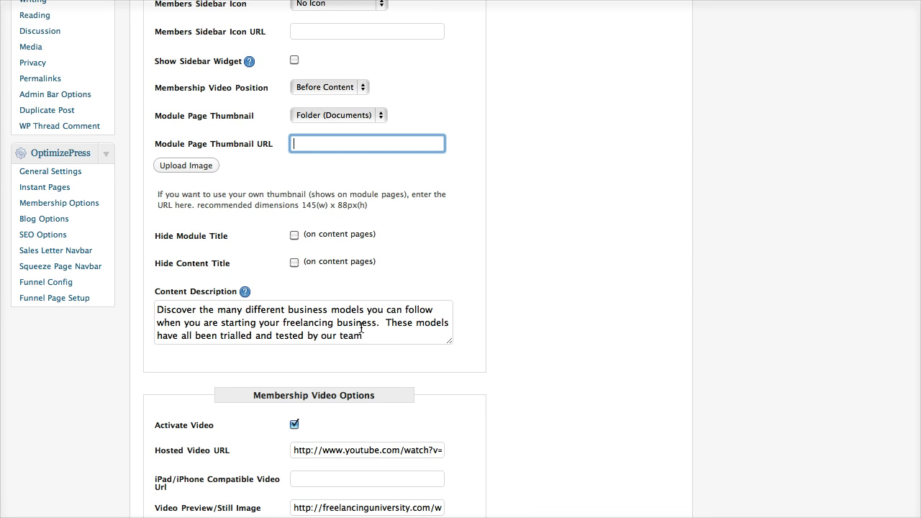
left_click_drag(366, 336, 160, 307)
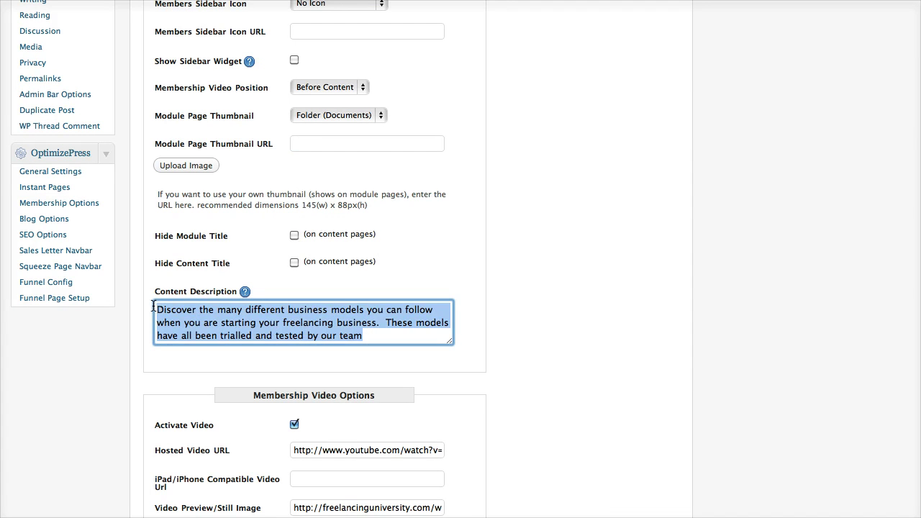
Step: Compare the Content Description text in the page options with the description under Freelancing Business Models on the live Module 1 page
left_click(250, 330)
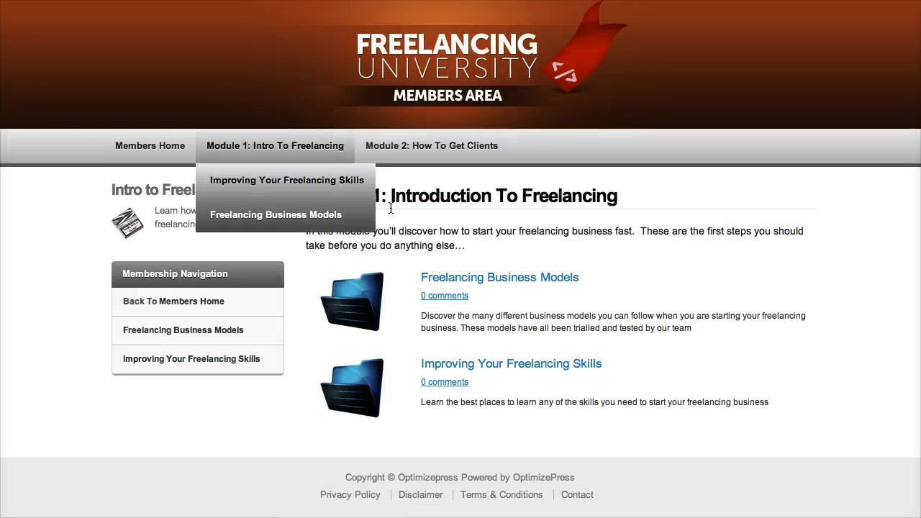
left_click_drag(703, 328, 425, 318)
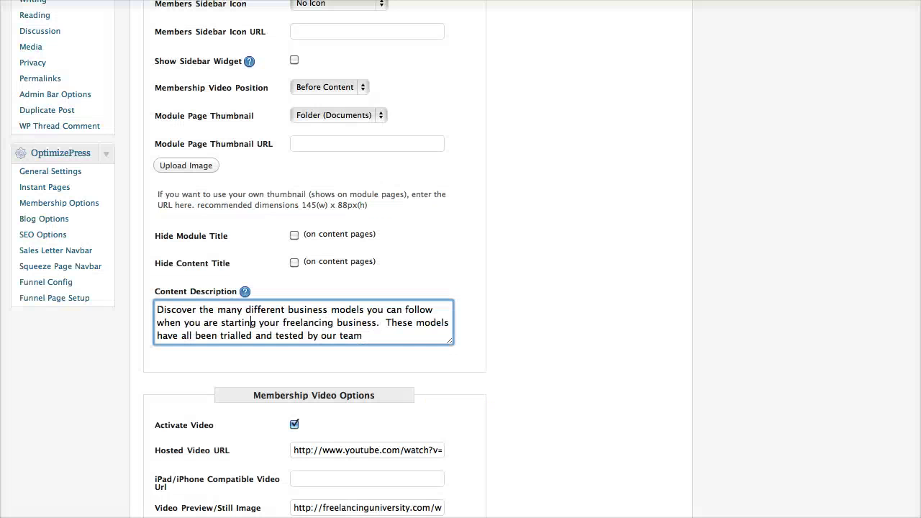
left_click(383, 336)
Step: Review the Members 1 choices in the page's Template list, keeping Members 1 Content (Free/DAP/WL)
scroll(386, 345, "up", 3)
scroll(386, 351, "up", 6)
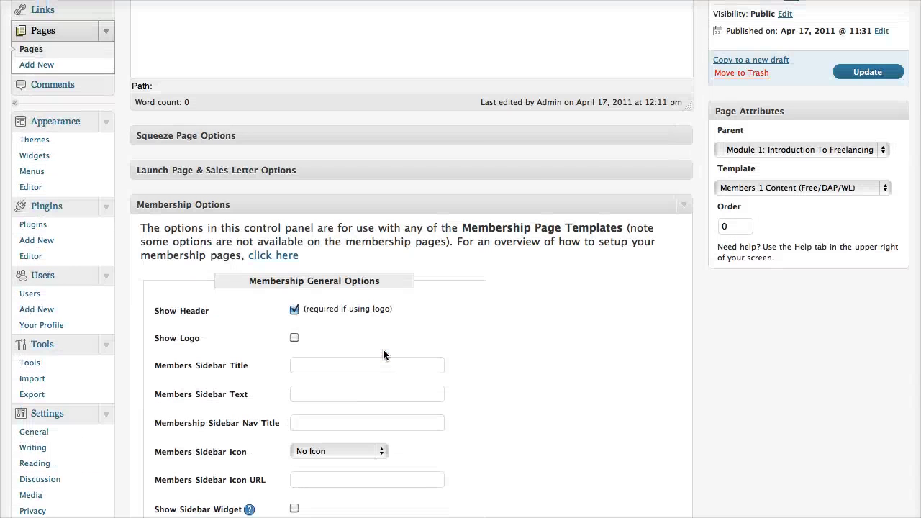
scroll(382, 354, "up", 3)
scroll(383, 354, "up", 2)
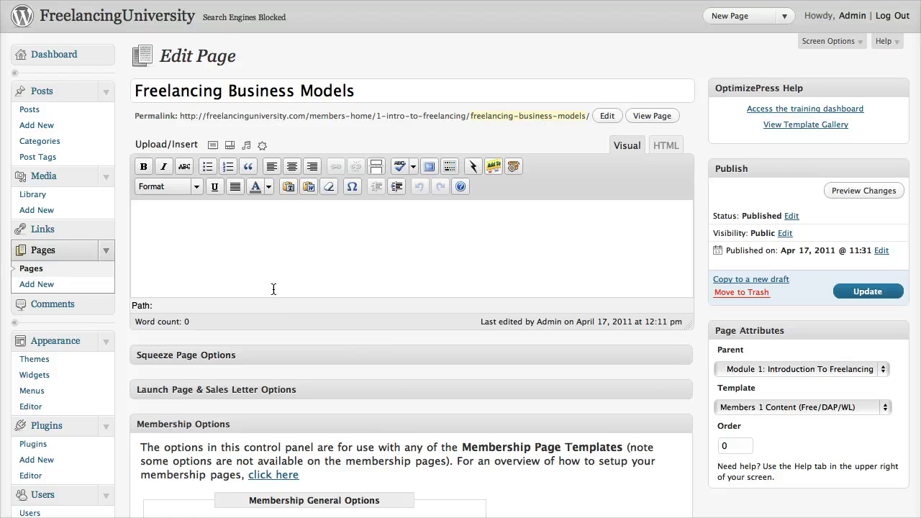
scroll(461, 260, "down", 4)
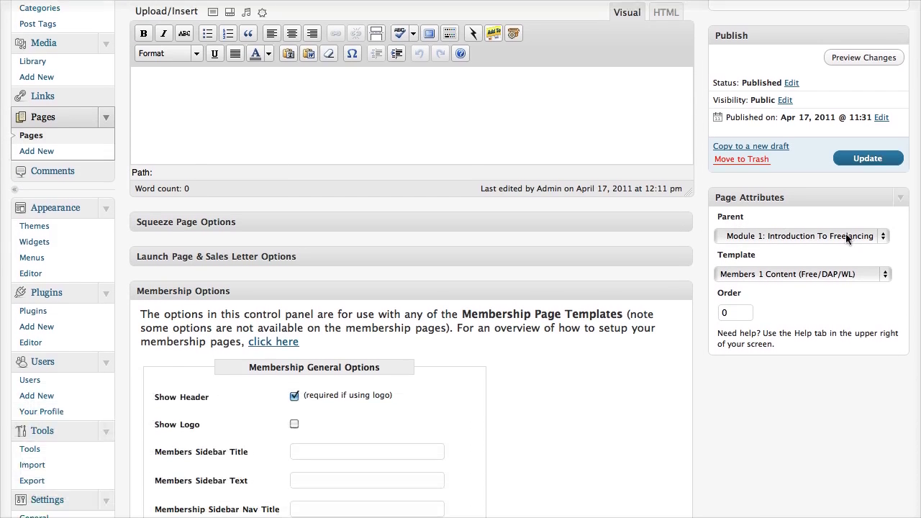
left_click(846, 273)
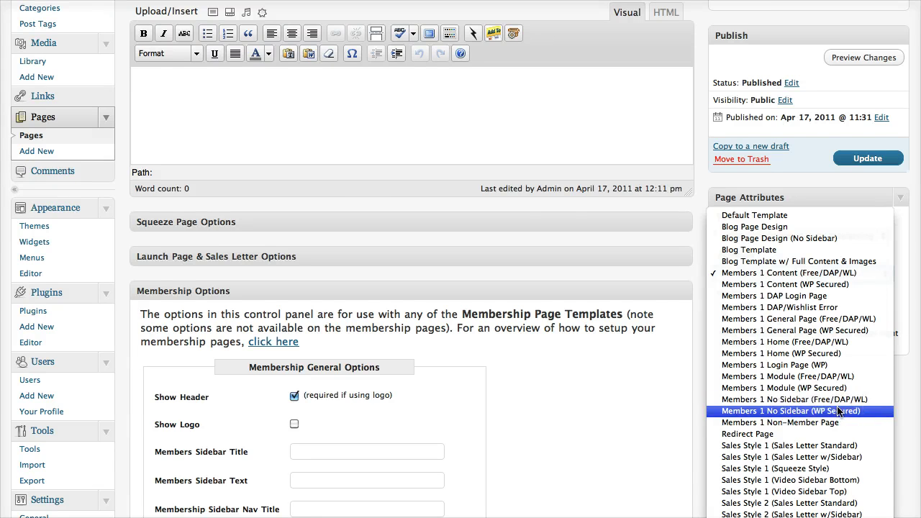
left_click(833, 32)
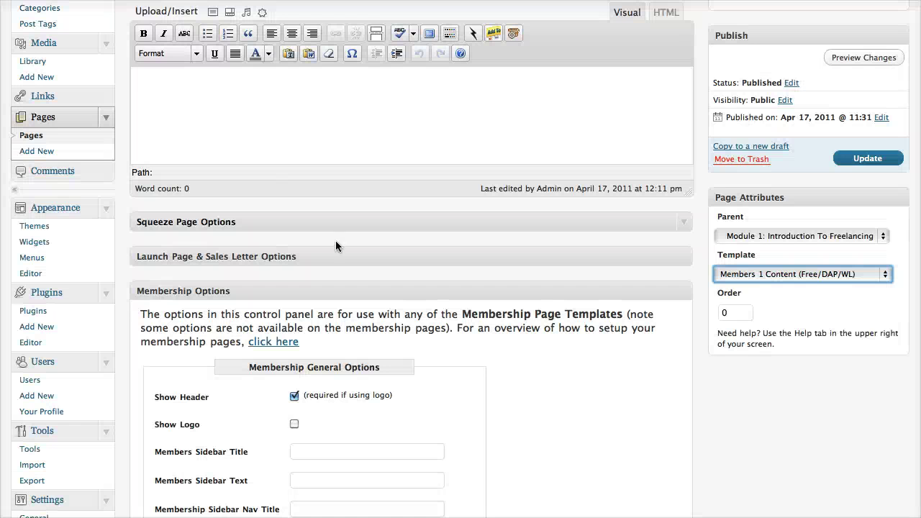
Step: Look over the Membership General Options once more and open the list of page templates
scroll(432, 389, "down", 5)
scroll(336, 412, "down", 2)
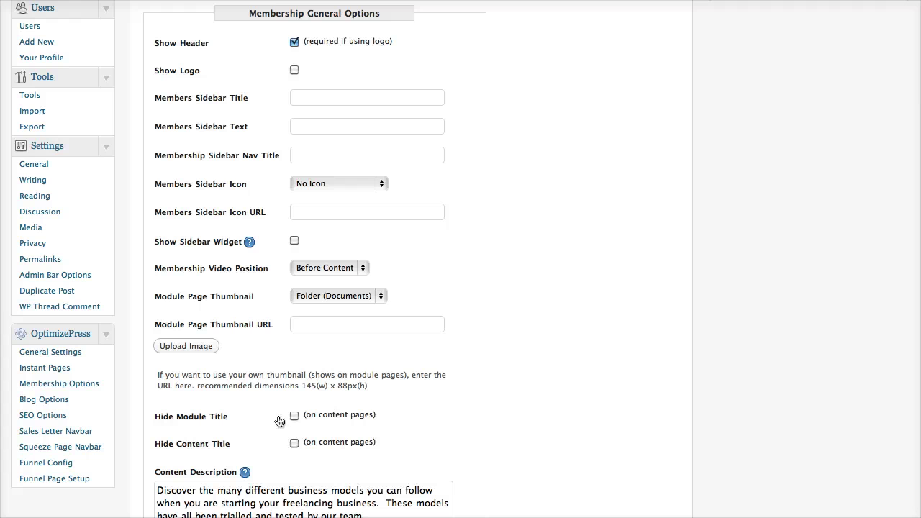
scroll(497, 451, "up", 10)
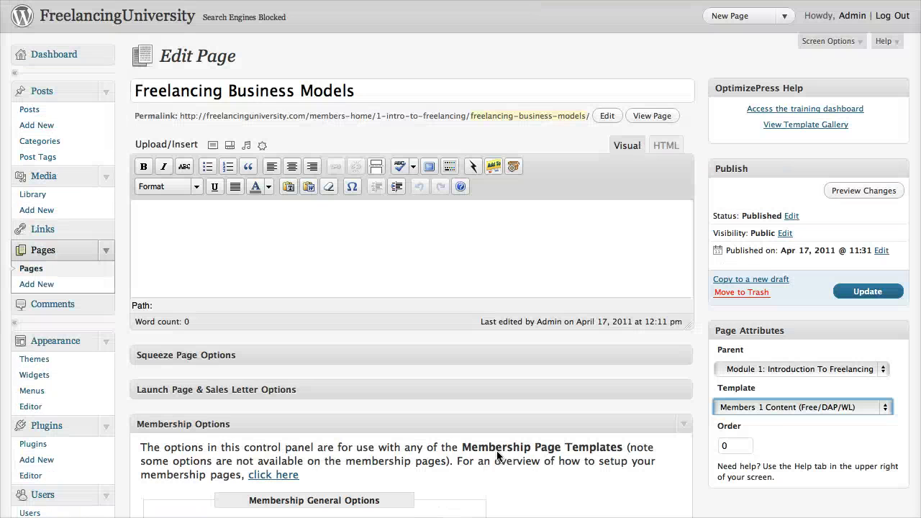
left_click(774, 413)
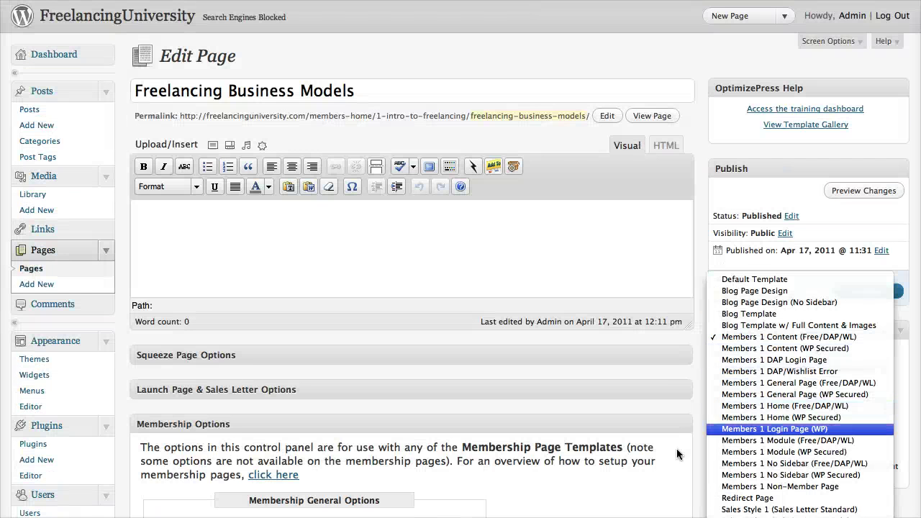